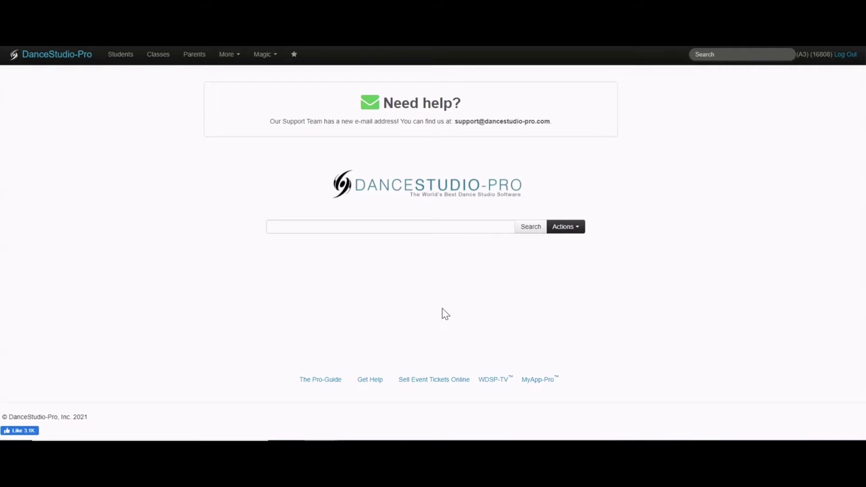
left_click(121, 56)
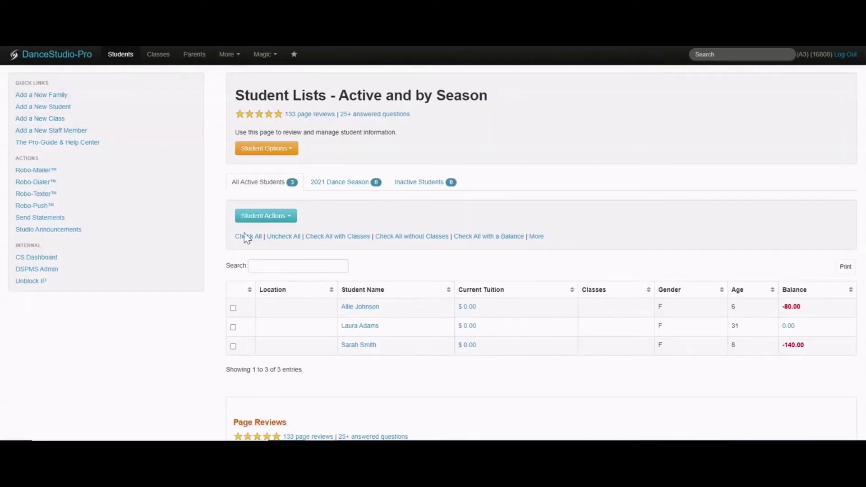
left_click(360, 307)
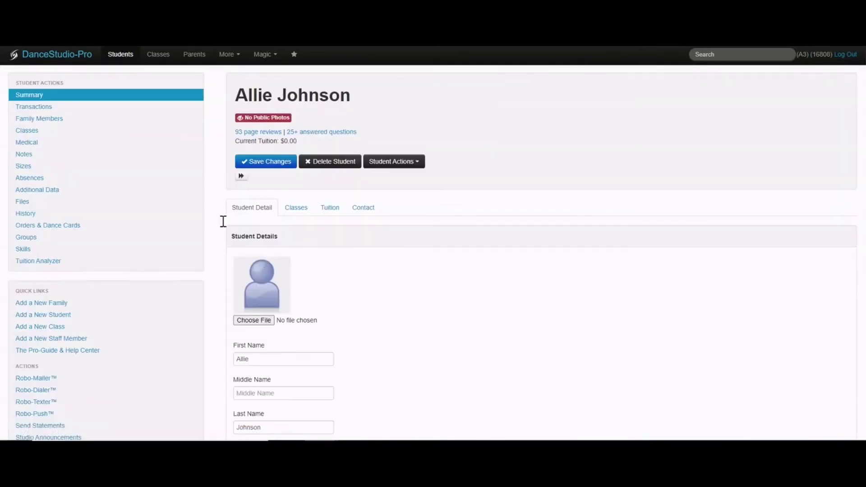
left_click(28, 132)
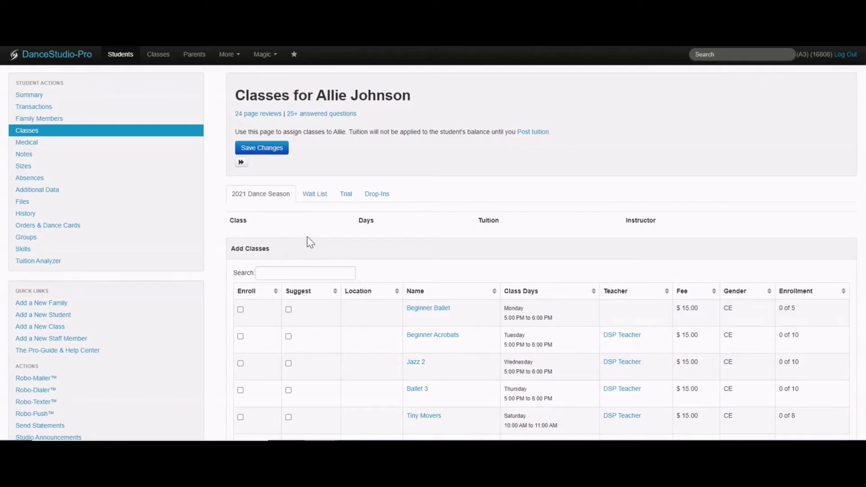
scroll(302, 309, "down", 1)
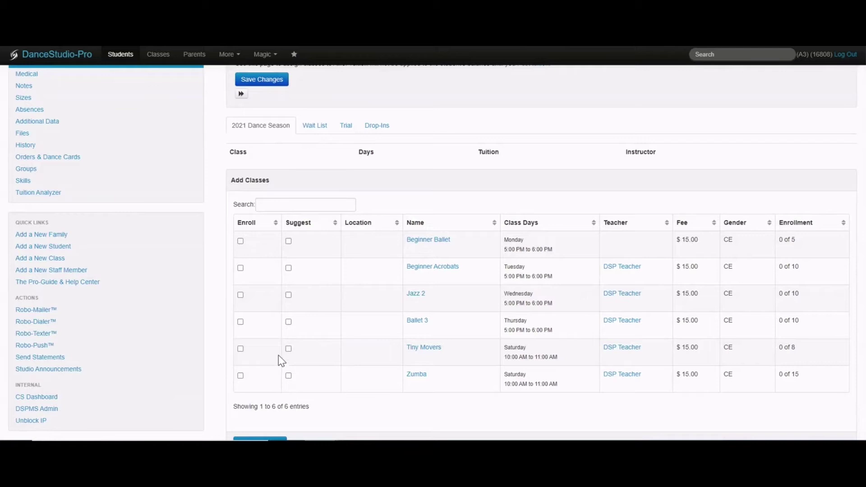
left_click(240, 242)
scroll(236, 242, "up", 1)
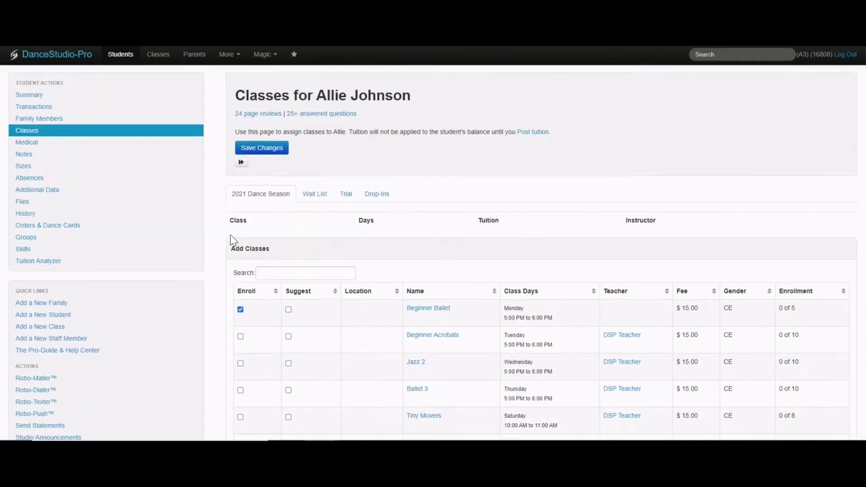
left_click(280, 149)
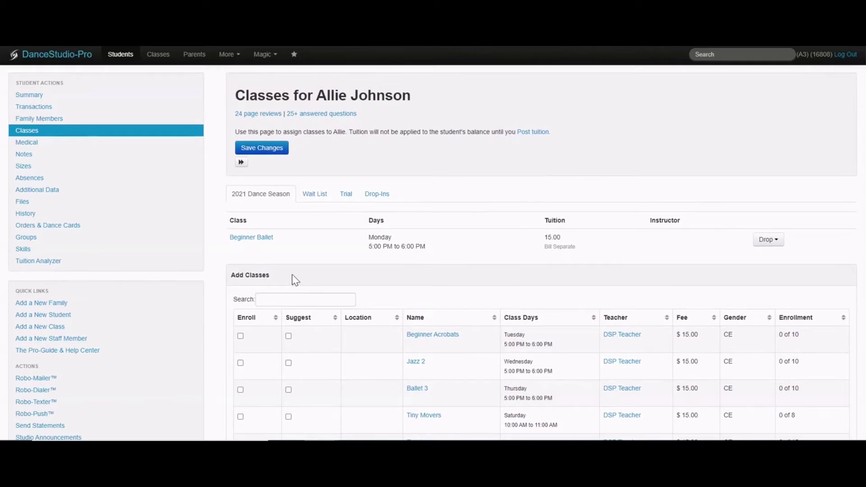
left_click(163, 56)
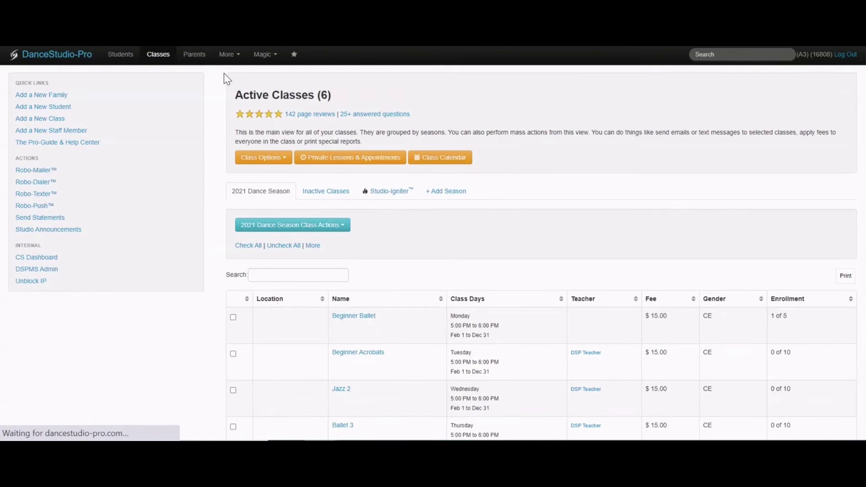
left_click(378, 355)
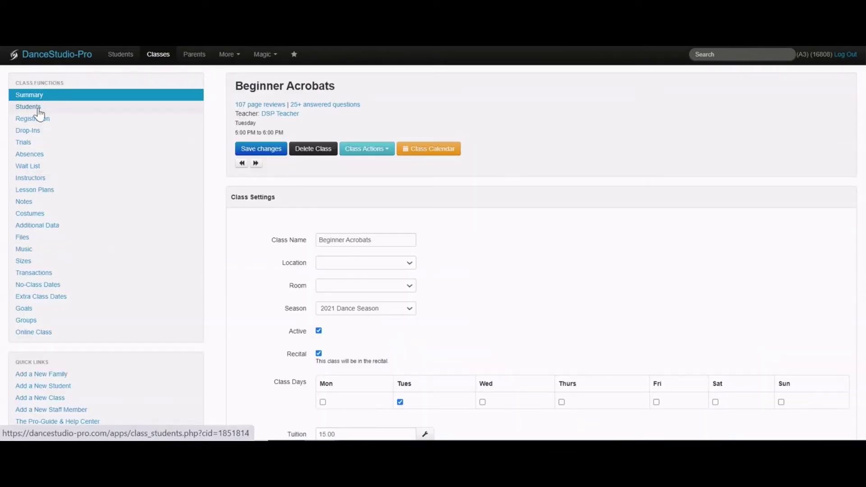
left_click(40, 113)
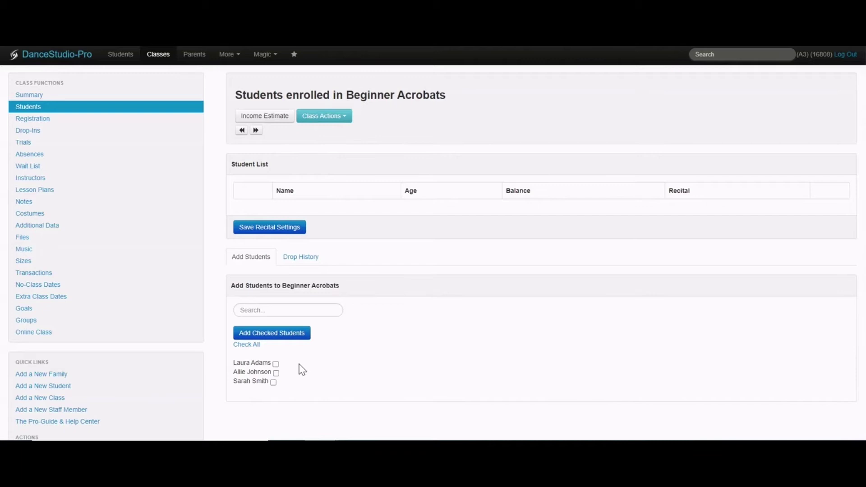
left_click(269, 311)
left_click(275, 372)
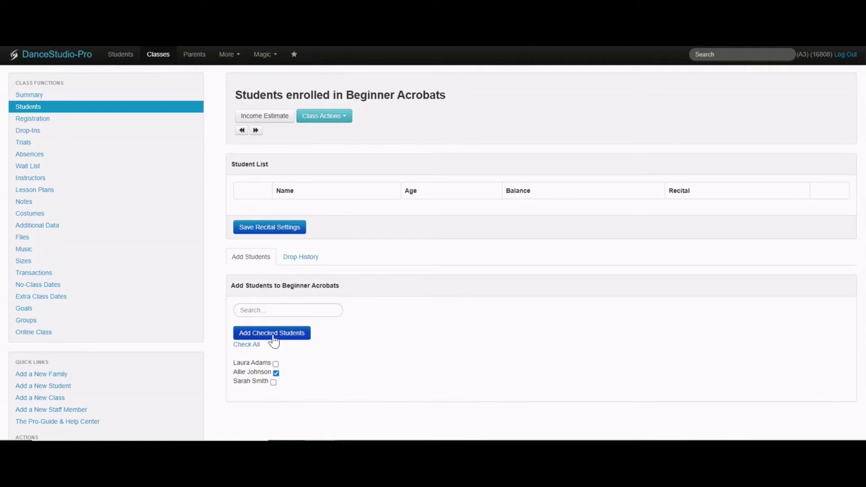
left_click(297, 335)
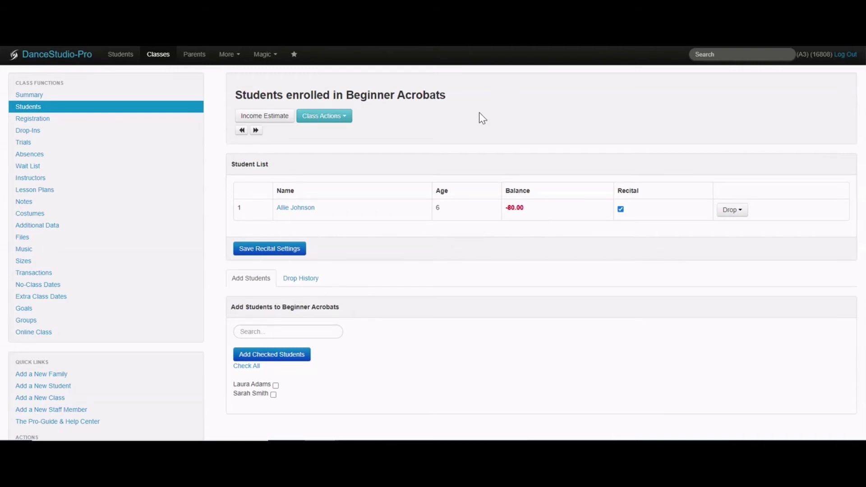
Open Magic > Registration Manager, try Create New Parent, then return to Find Existing Accounts.
left_click(270, 55)
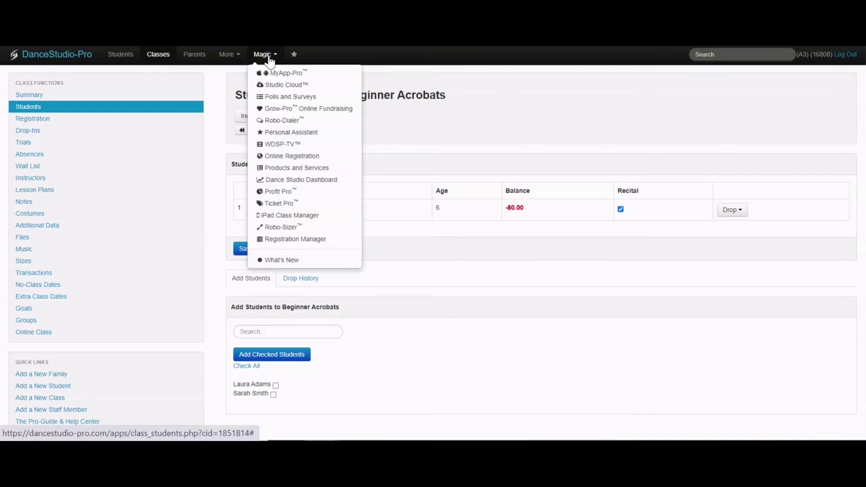
left_click(341, 239)
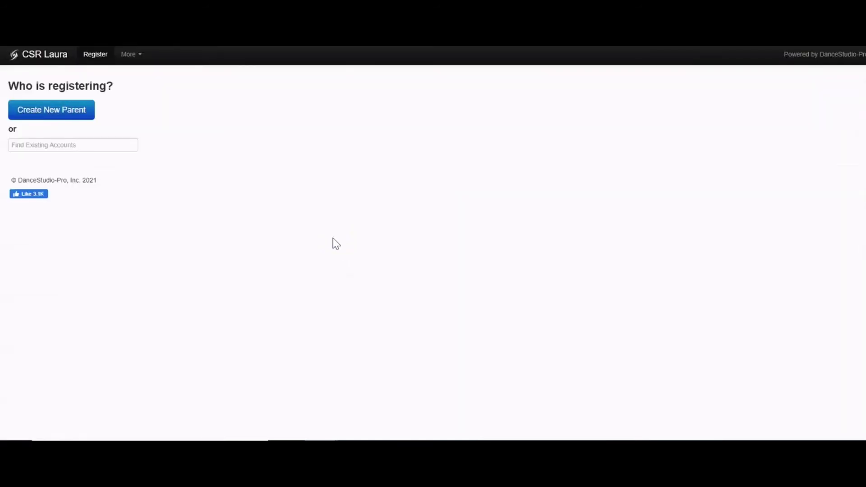
left_click(124, 144)
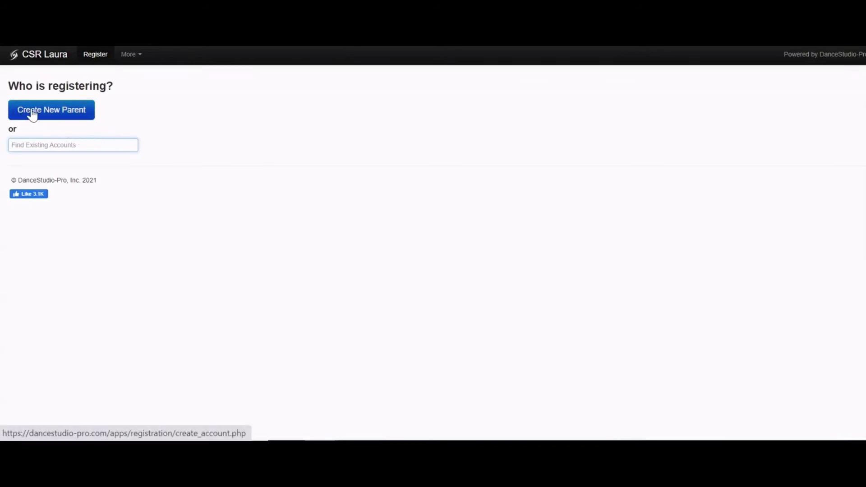
left_click(88, 110)
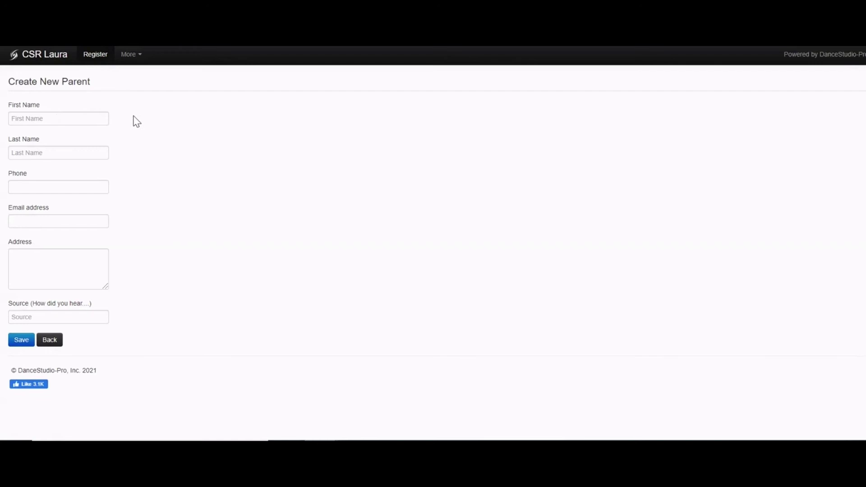
left_click(58, 57)
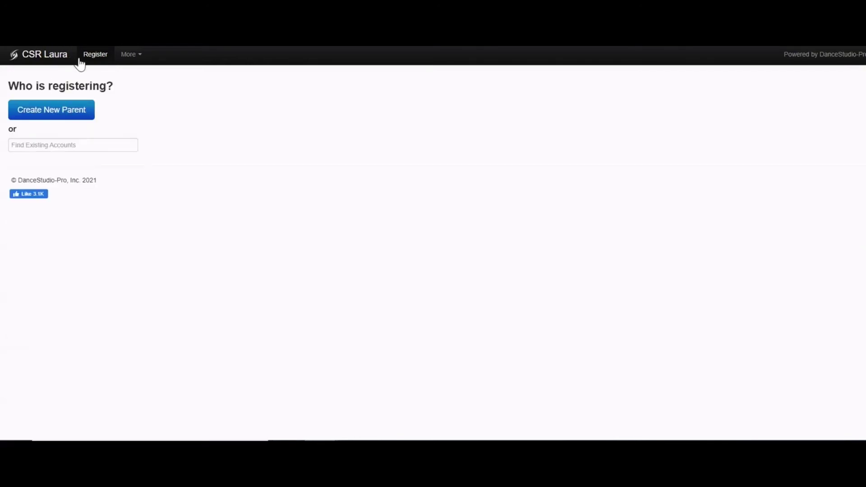
left_click(117, 142)
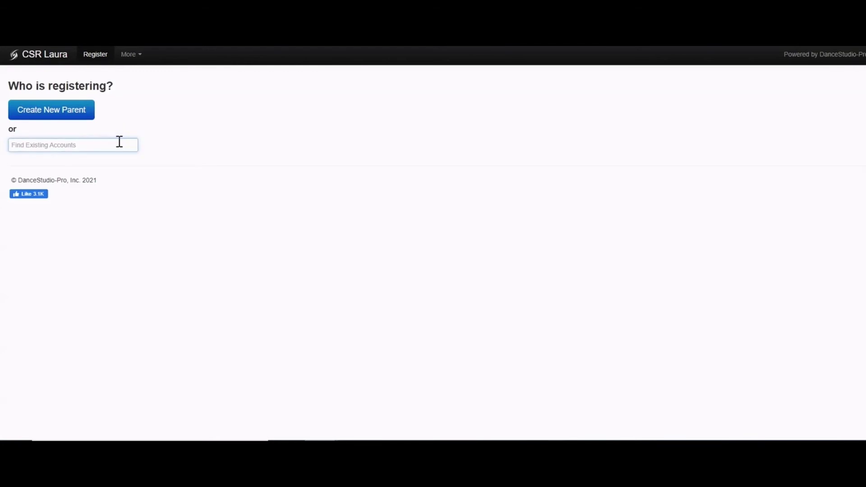
type("sarah")
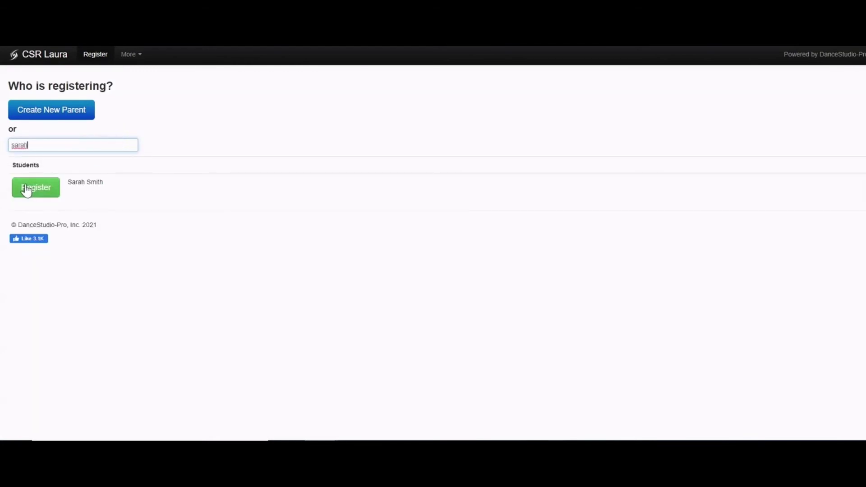
Register Sarah for Ballet 3 and reach checkout showing $15.00 tuition due.
left_click(24, 191)
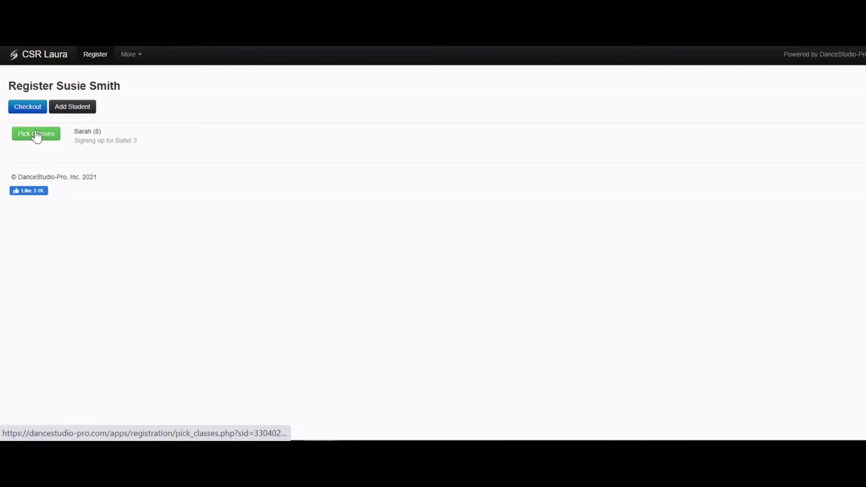
left_click(35, 138)
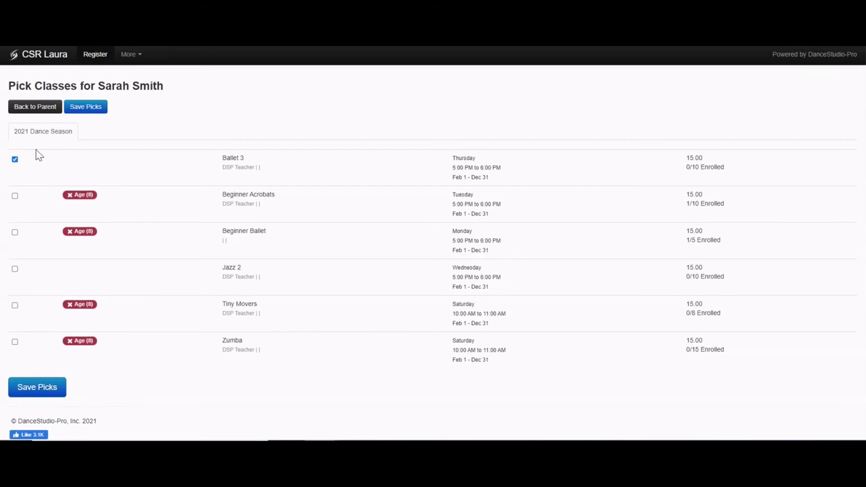
left_click(85, 115)
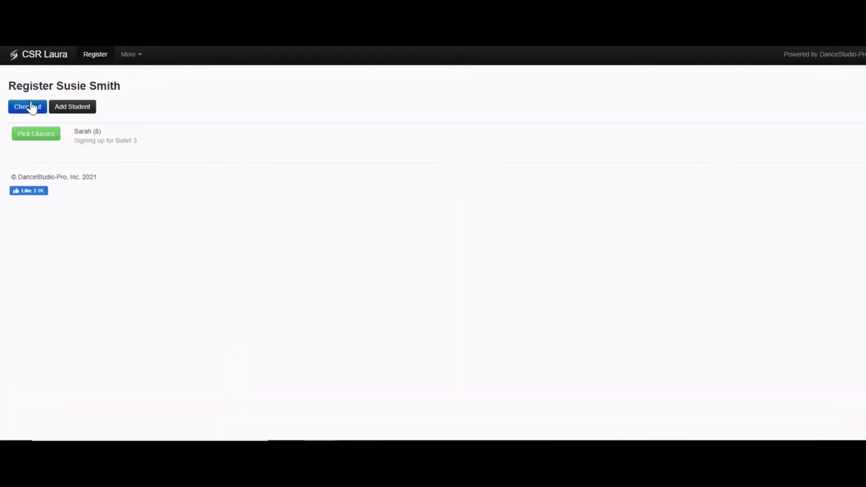
left_click(32, 108)
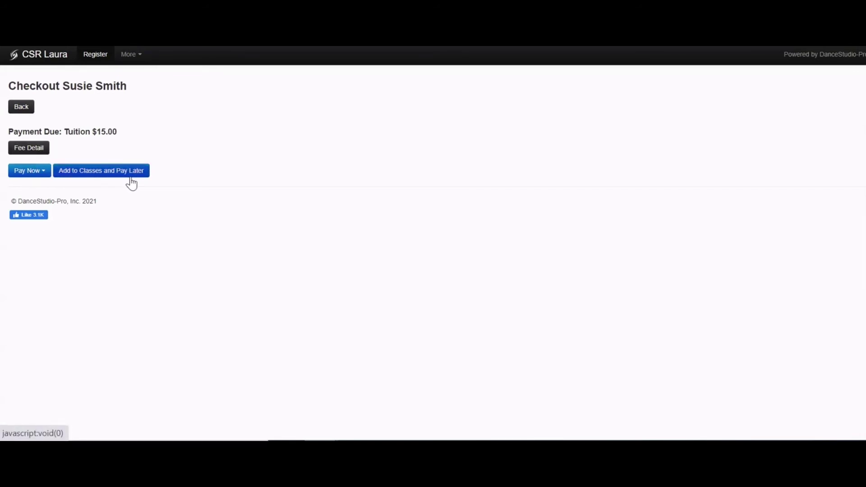
Review the Pay Now payment methods, then open Registration Manager Settings from More.
left_click(44, 172)
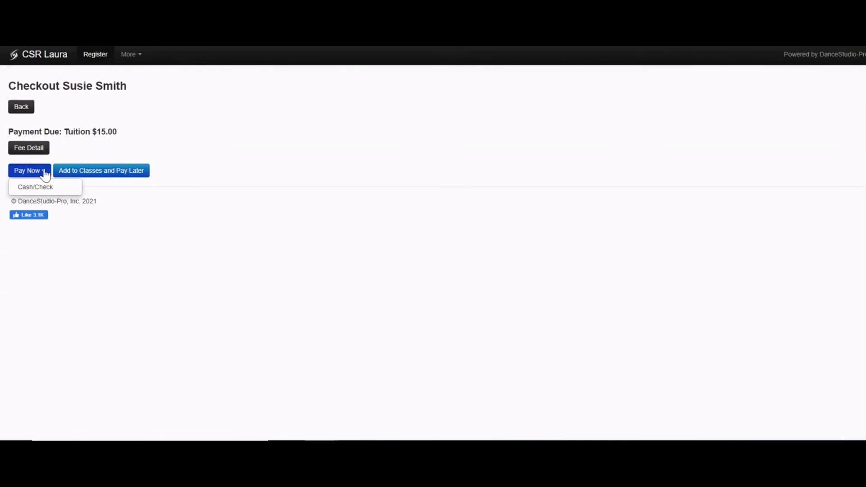
left_click(136, 84)
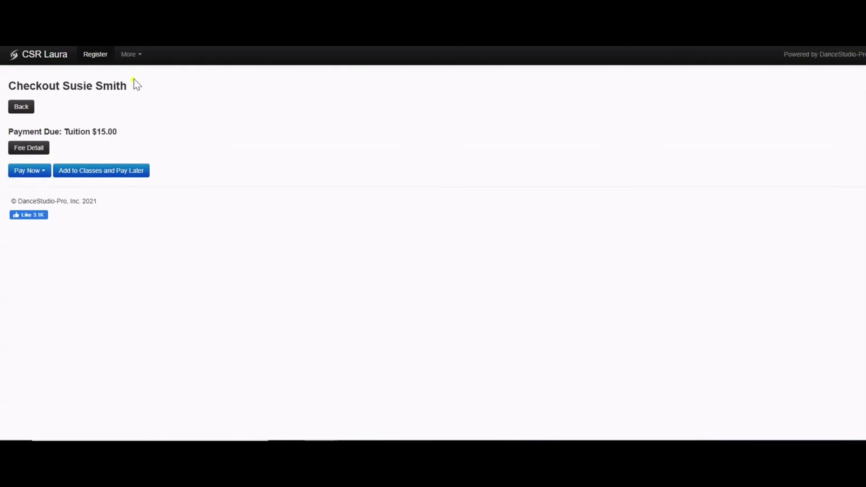
left_click(135, 55)
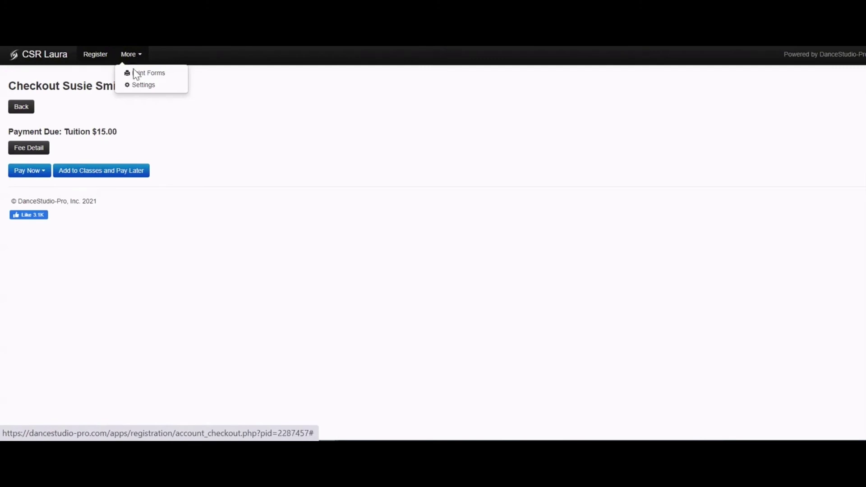
left_click(137, 85)
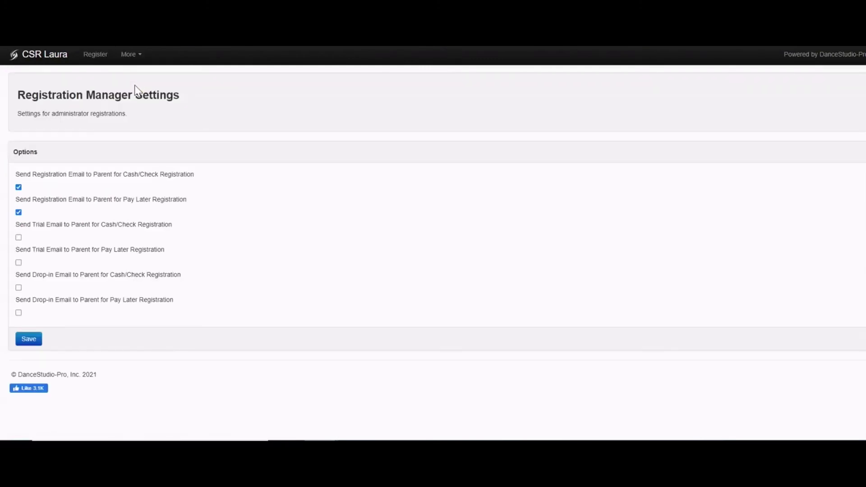